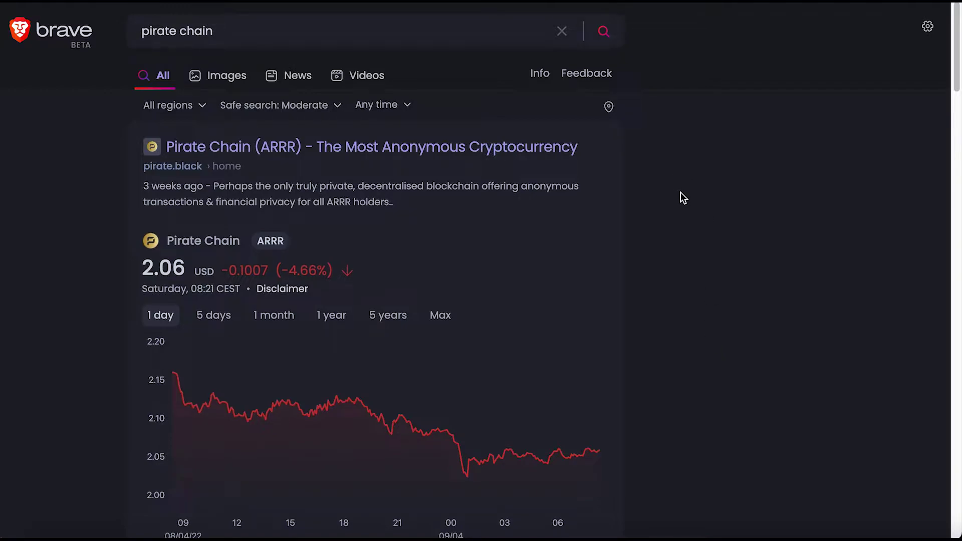
# - From the top search result, go to Pirate Chain's Wallets page and view the Paper Wallet downloads
pyautogui.click(351, 151)
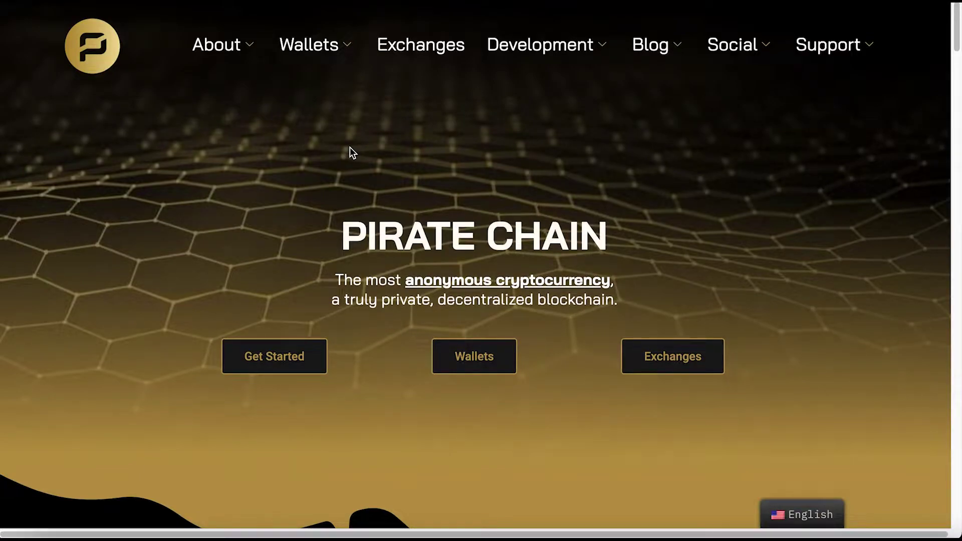
pyautogui.click(475, 357)
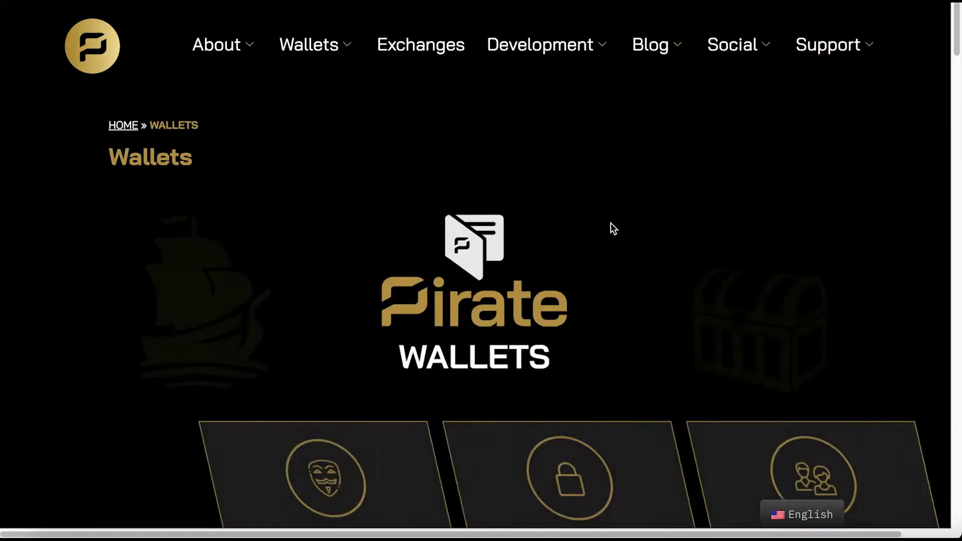
pyautogui.scroll(-2, 605, 234)
pyautogui.scroll(-2, 605, 233)
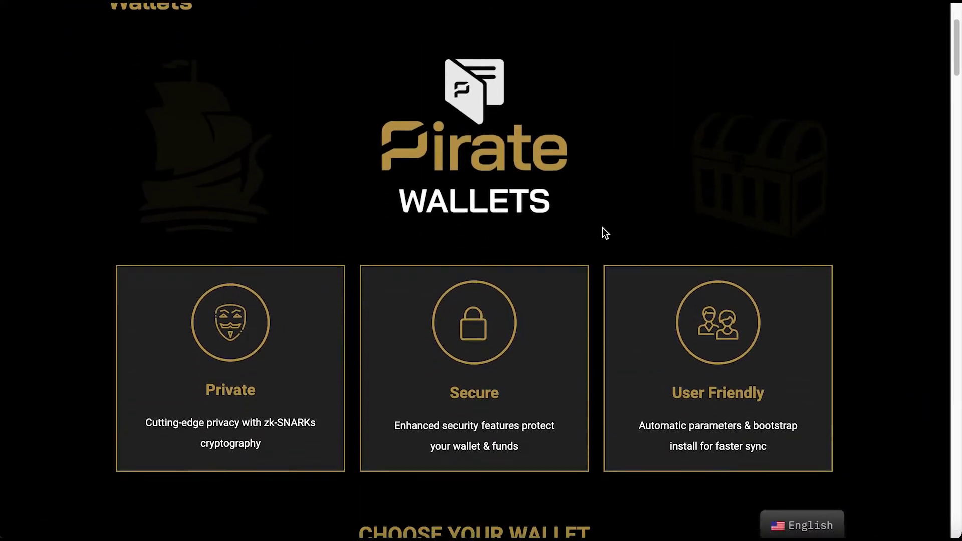
pyautogui.scroll(-1, 603, 229)
pyautogui.scroll(4, 603, 229)
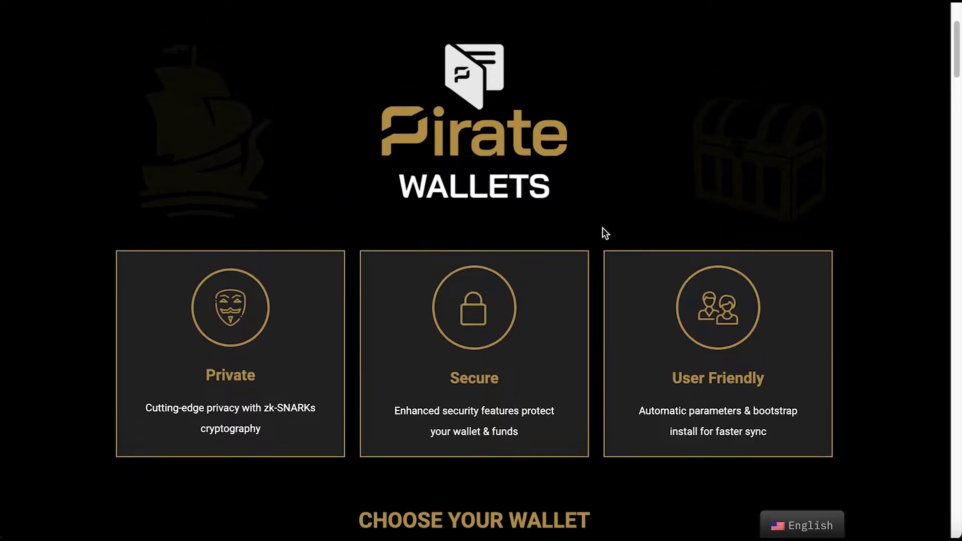
pyautogui.scroll(-10, 605, 233)
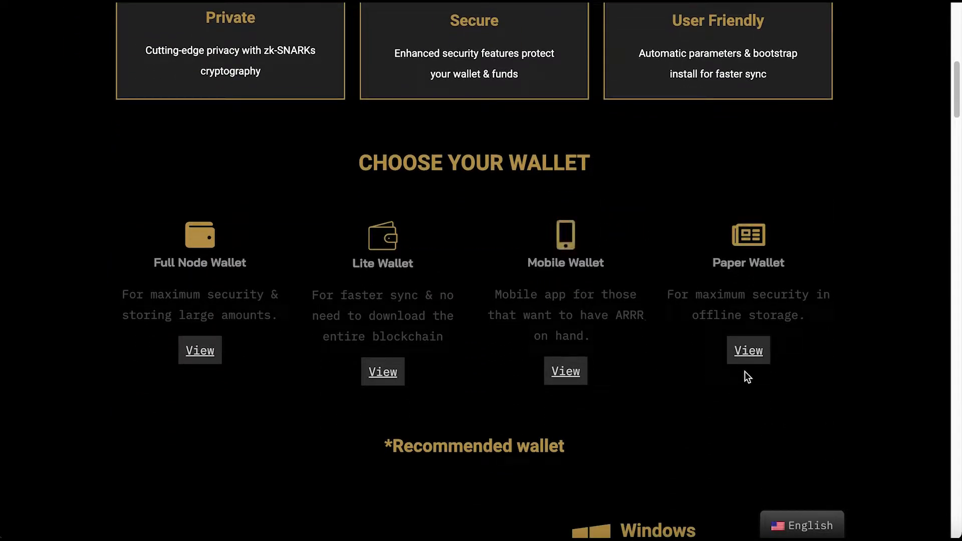
pyautogui.click(756, 352)
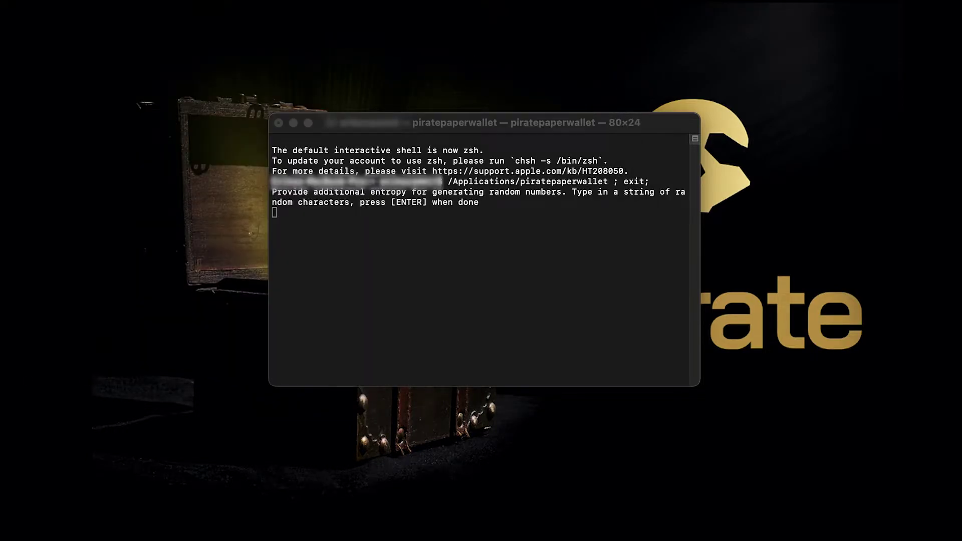
# - Bring the running piratepaperwallet Terminal window to the front at its entropy prompt
pyautogui.click(323, 129)
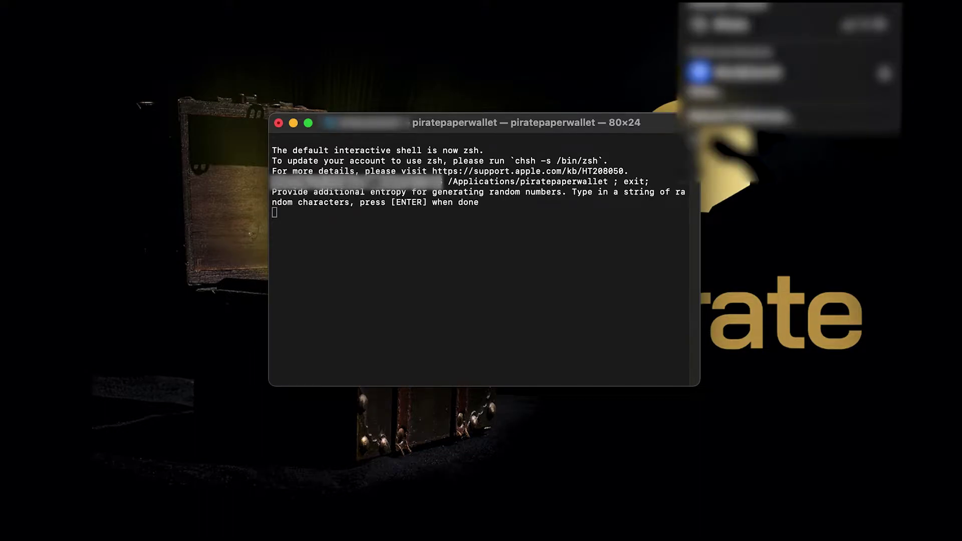
# - Enter a long random character string as entropy to generate the Sapling paper wallet
pyautogui.click(750, 72)
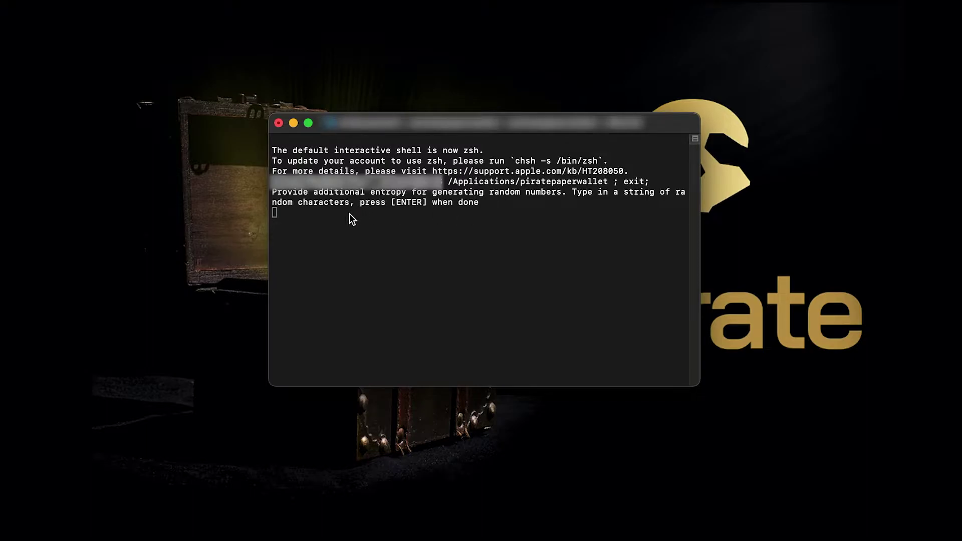
pyautogui.click(288, 214)
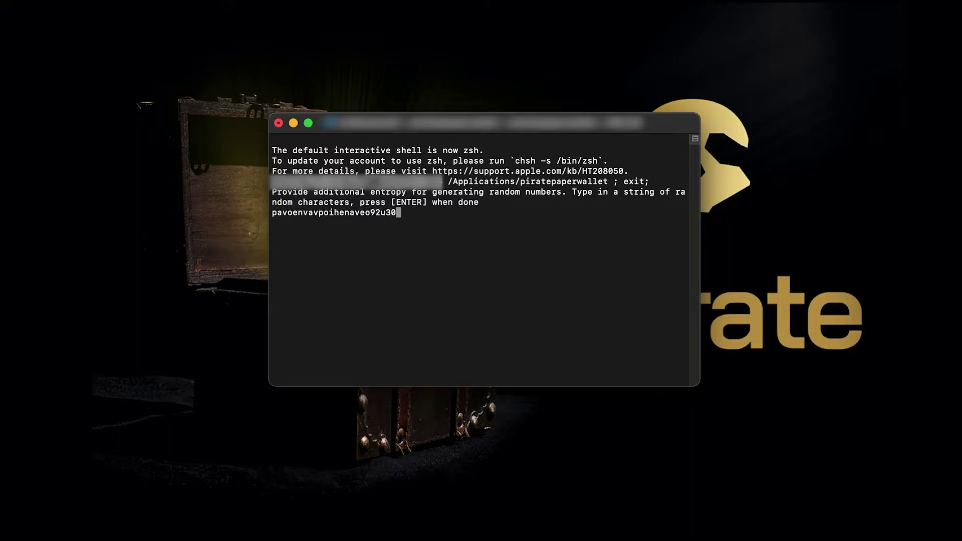
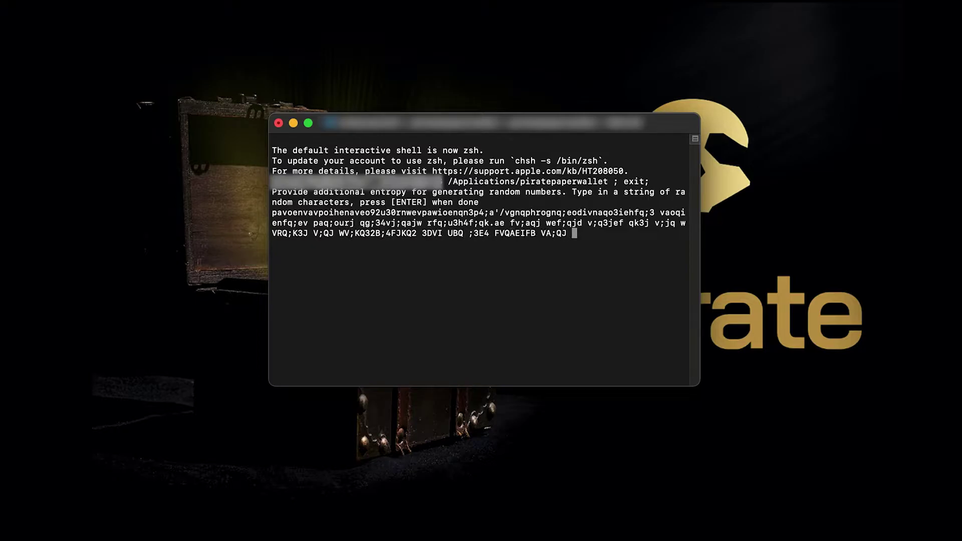
pyautogui.press('Return')
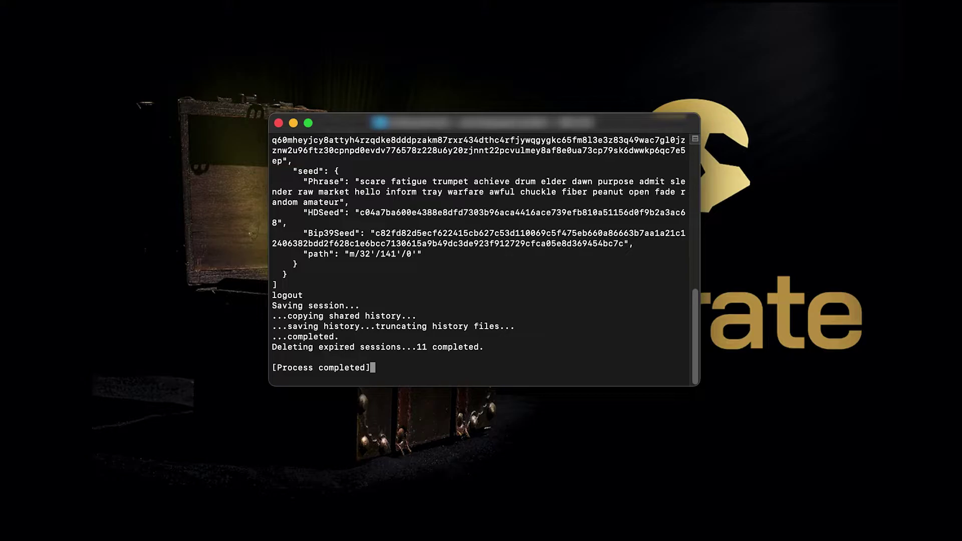
# - Scroll up through the wallet's JSON output and select the Sapling address
pyautogui.scroll(10, 389, 259)
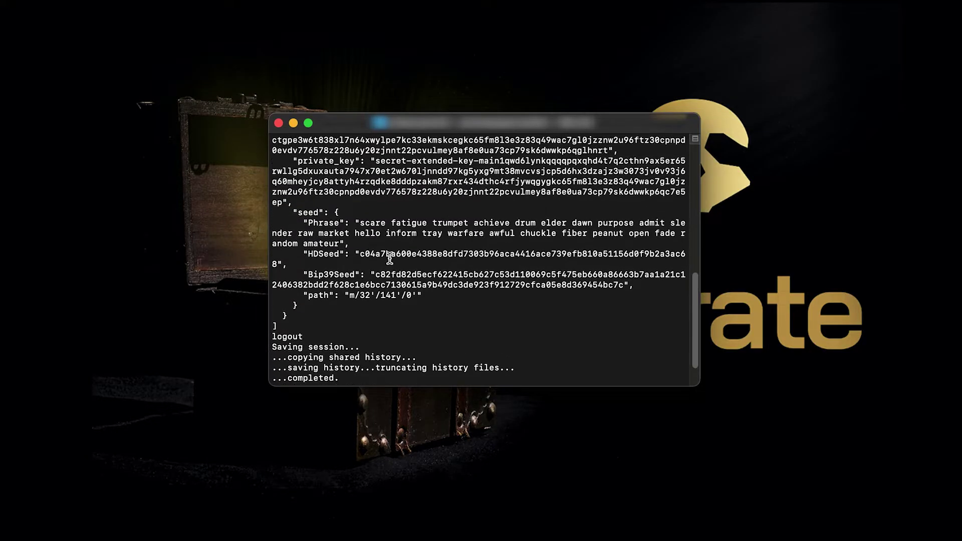
pyautogui.scroll(-5, 390, 259)
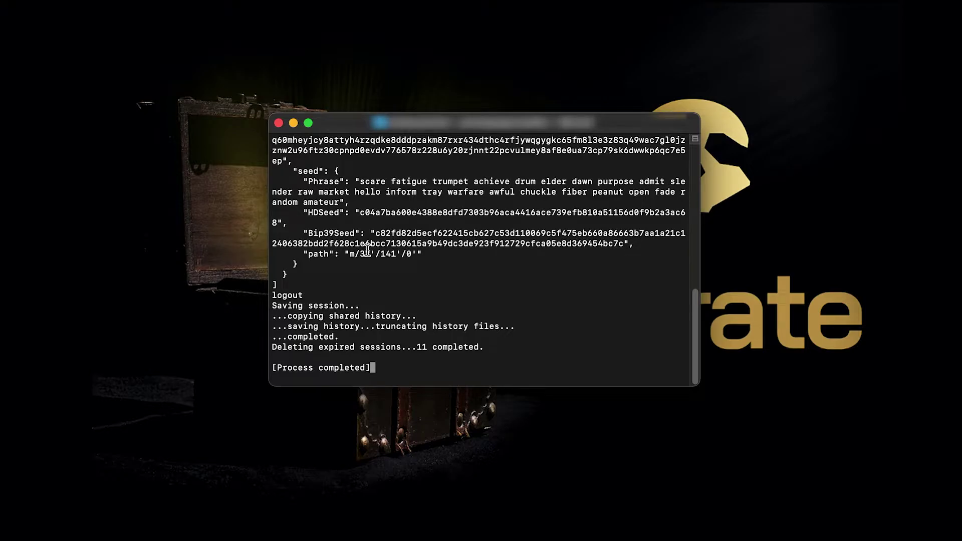
pyautogui.scroll(5, 368, 249)
pyautogui.scroll(3, 367, 249)
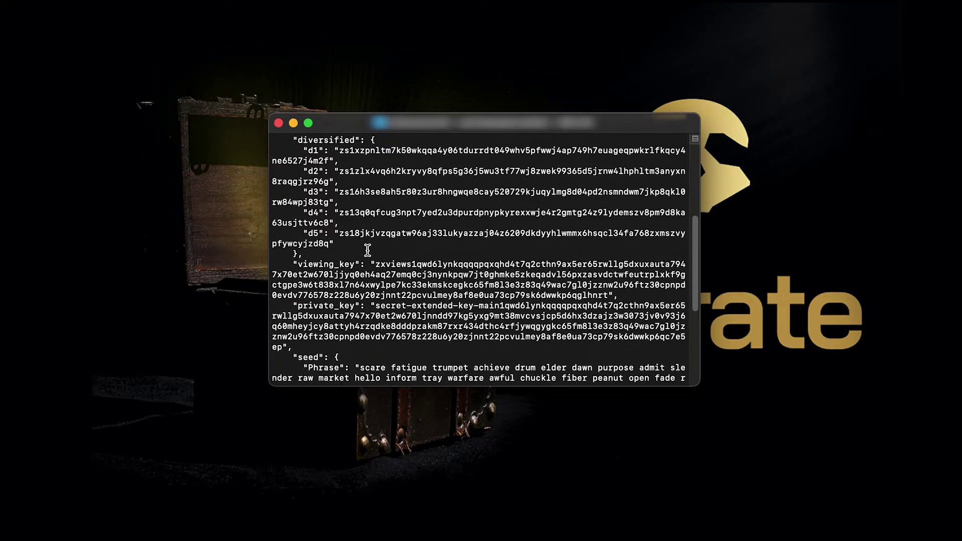
pyautogui.scroll(2, 368, 249)
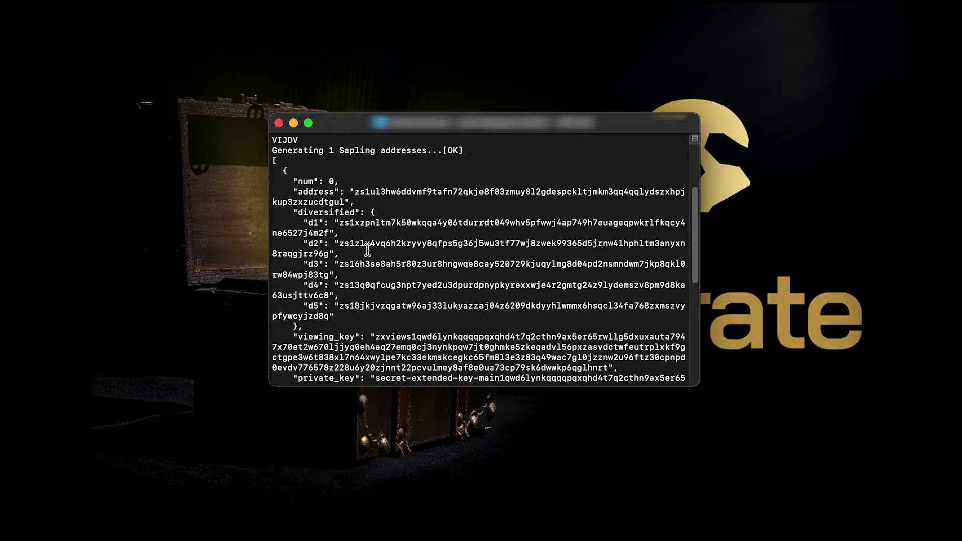
pyautogui.scroll(2, 367, 249)
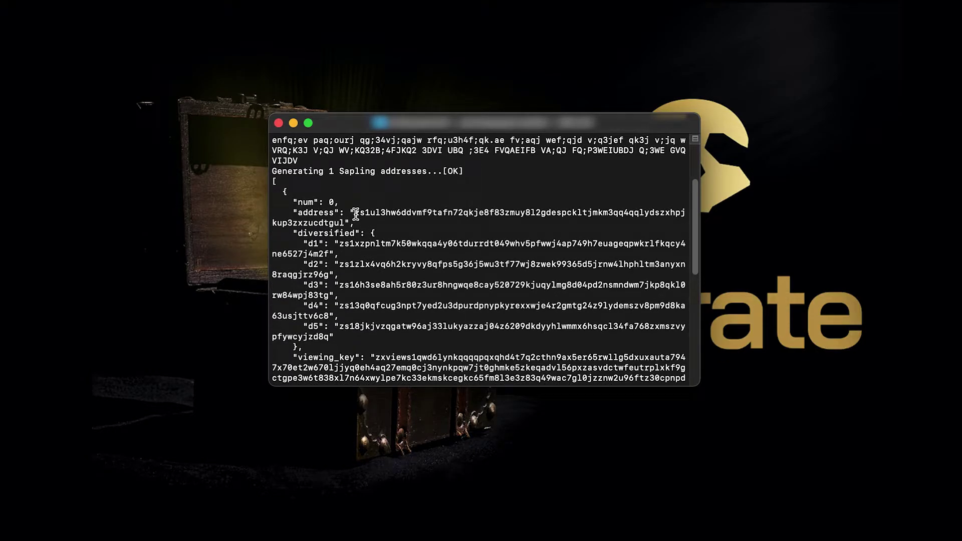
pyautogui.moveTo(355, 213); pyautogui.dragTo(344, 223)
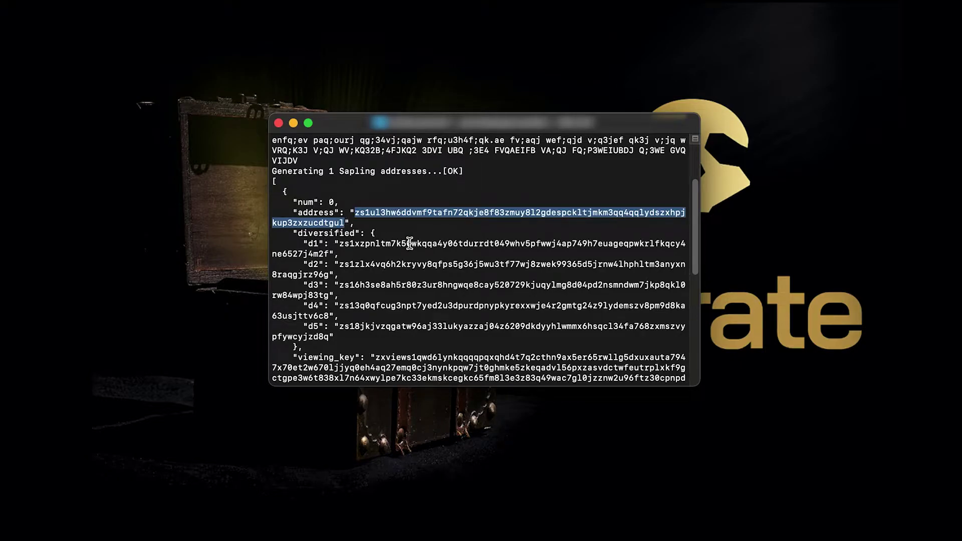
# - Select the full 24-word seed phrase, then switch over to Notes
pyautogui.scroll(-5, 410, 244)
pyautogui.scroll(-1, 410, 244)
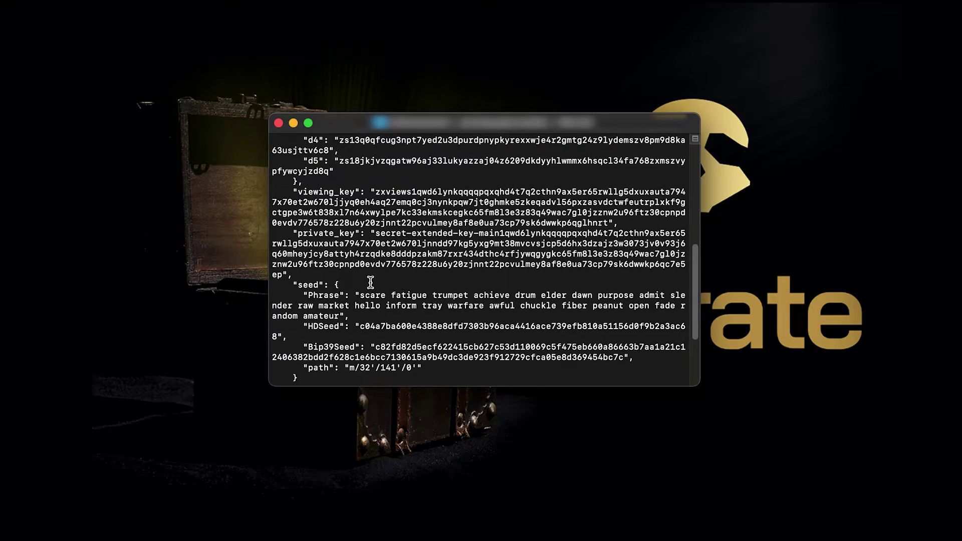
pyautogui.scroll(-1, 370, 283)
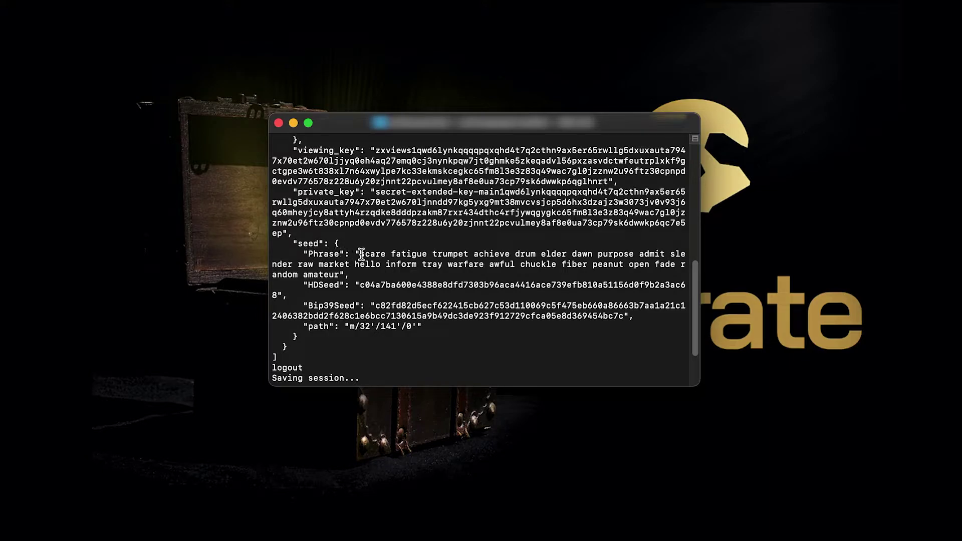
pyautogui.moveTo(360, 255); pyautogui.dragTo(340, 273)
pyautogui.press('super+c')
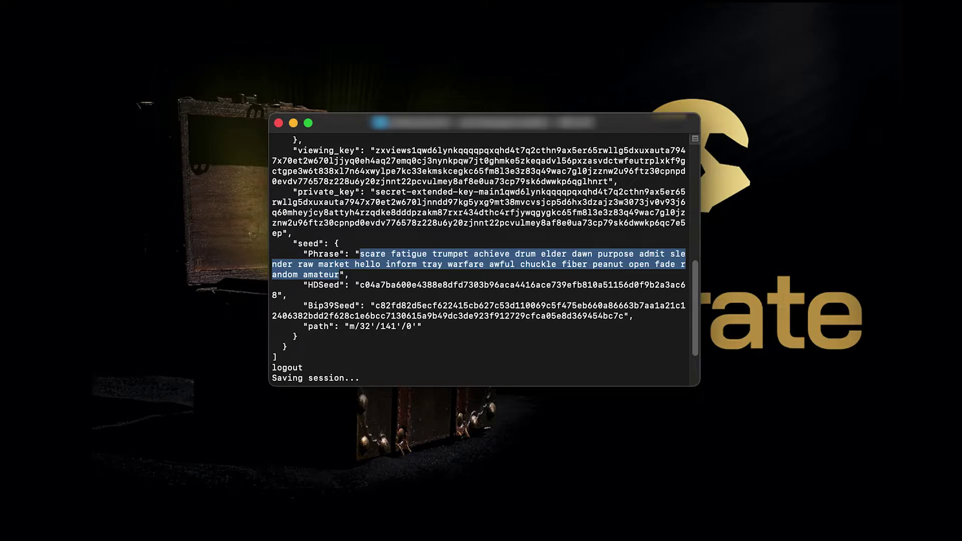
pyautogui.press('super+Tab')
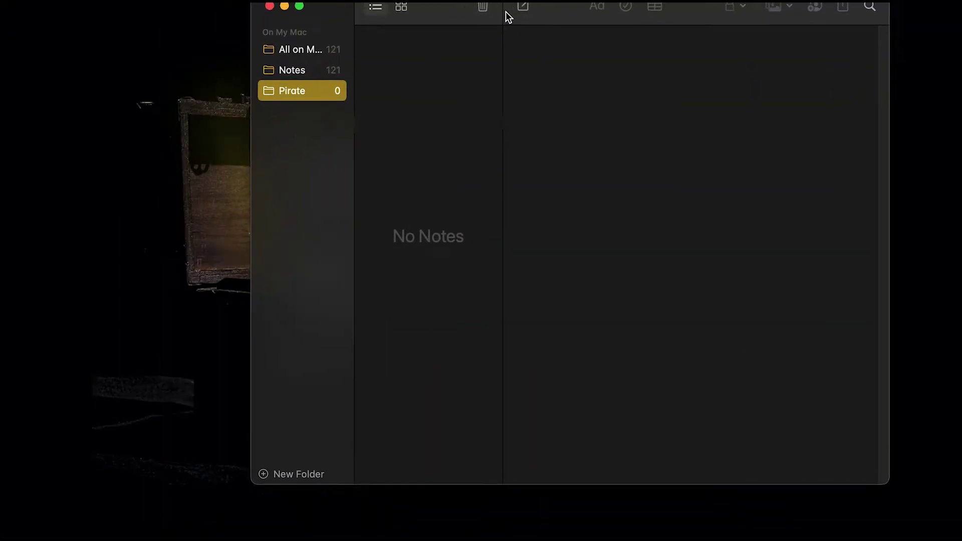
# - Create a new note in the Pirate folder and paste the 24-word seed phrase into it
pyautogui.click(519, 34)
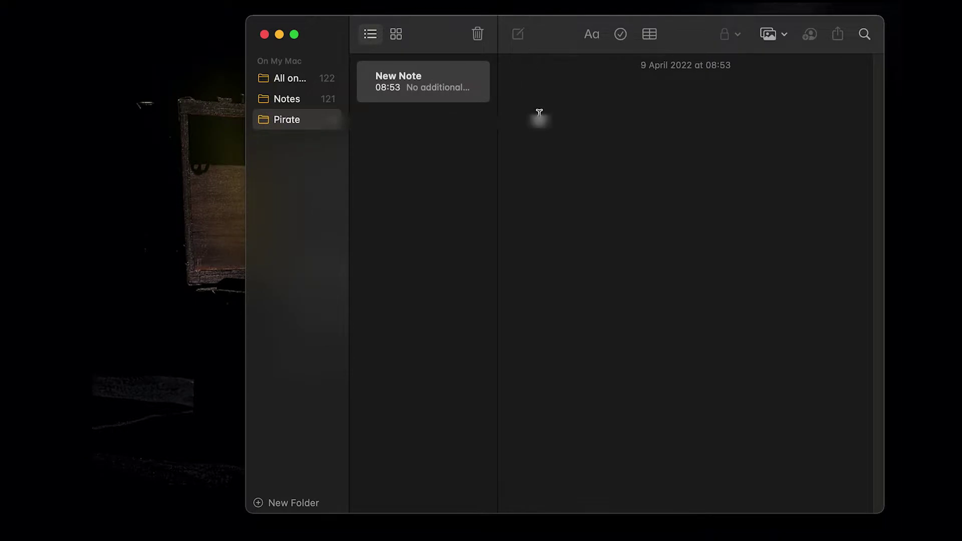
pyautogui.press('super+v')
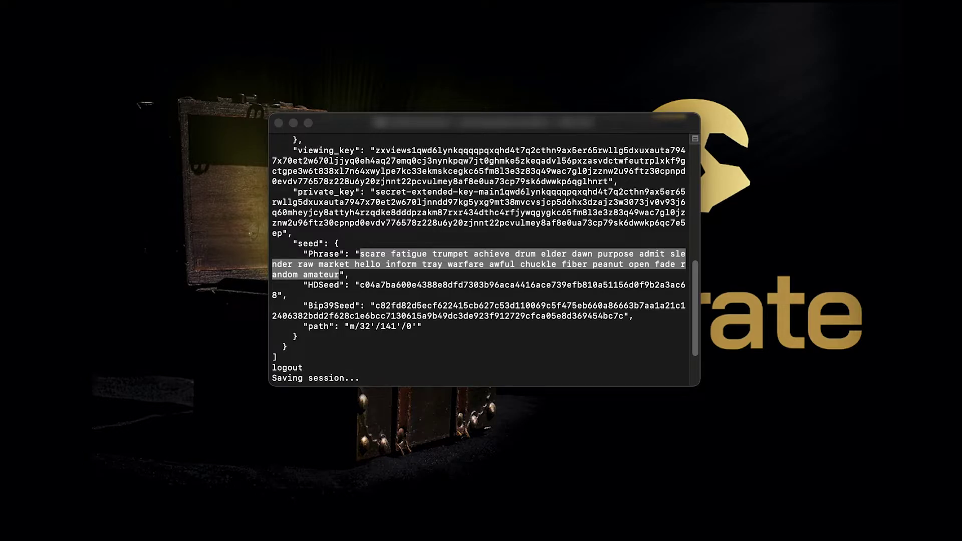
# - Select and copy the paper wallet's zs1 Sapling address, then go to the TradeOgre Balances page
pyautogui.click(470, 199)
pyautogui.scroll(6, 392, 196)
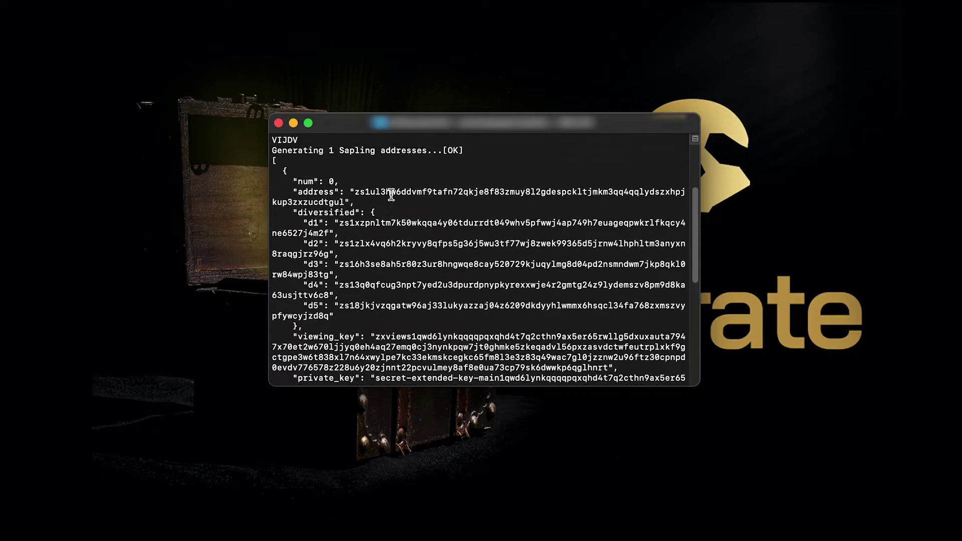
pyautogui.scroll(2, 391, 196)
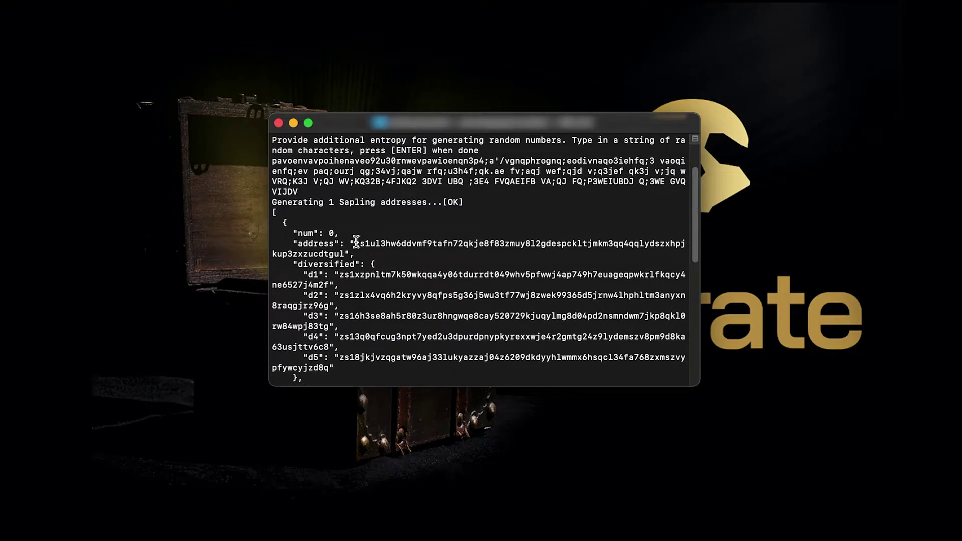
pyautogui.moveTo(356, 242); pyautogui.dragTo(344, 253)
pyautogui.hotkey('ctrl', 'c')
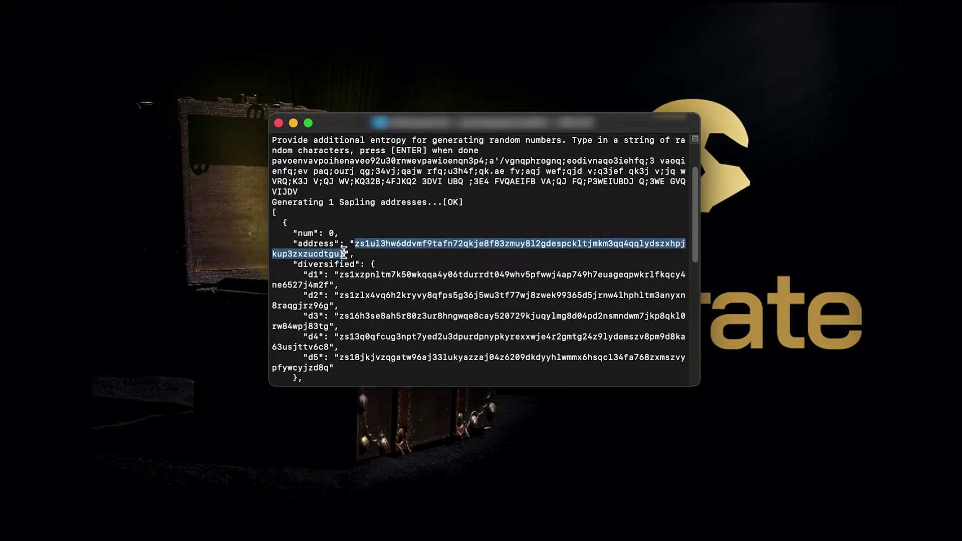
pyautogui.press('super+Tab')
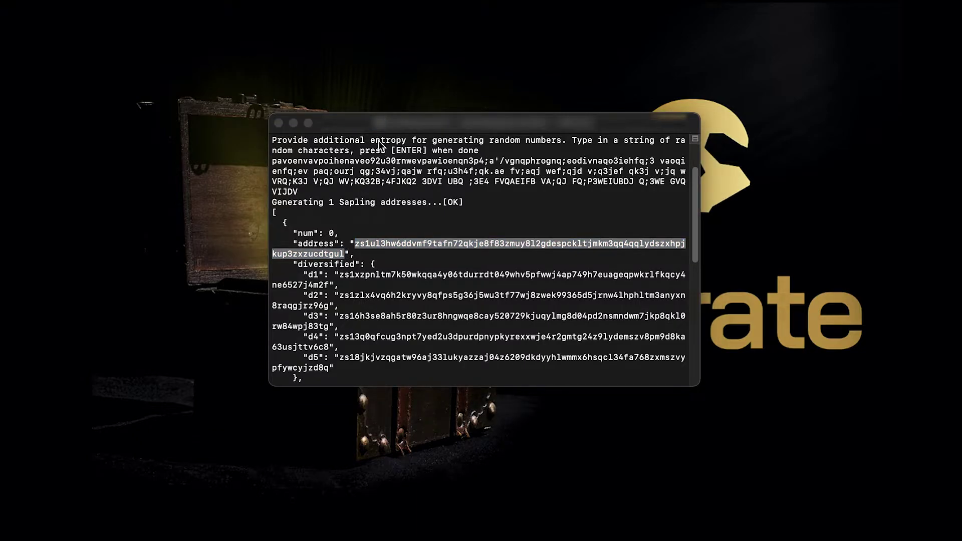
pyautogui.click(352, 121)
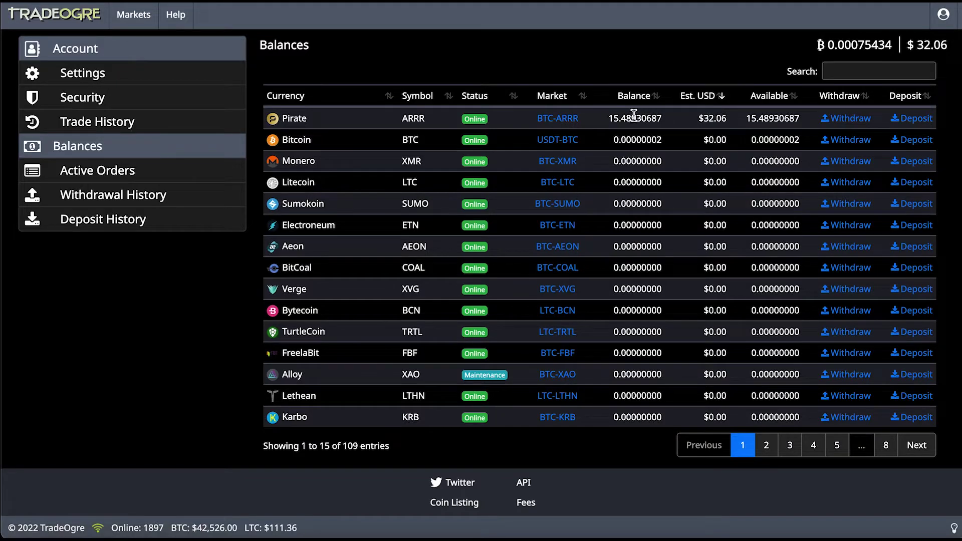
# - Start a Pirate withdrawal of 1 ARRR and paste the paper wallet's zs1 address
pyautogui.click(854, 122)
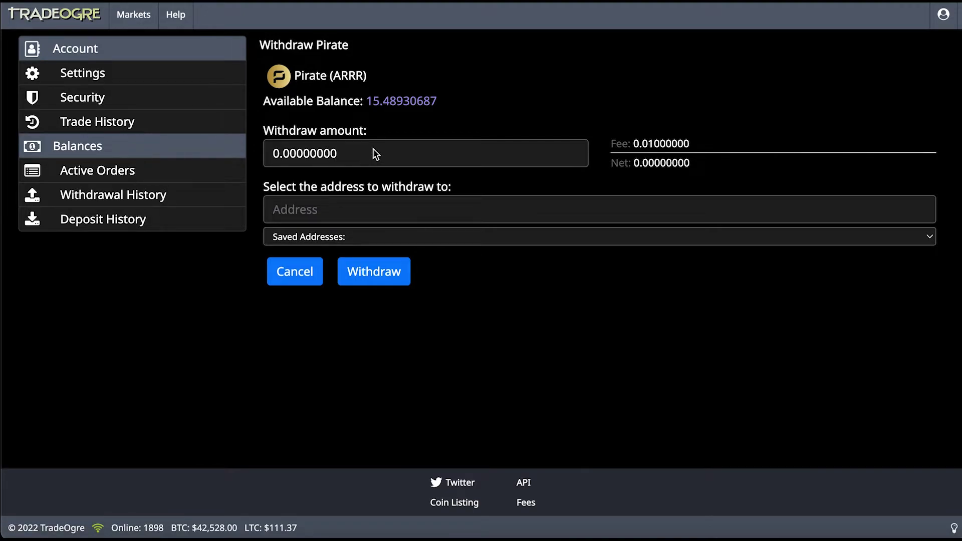
pyautogui.click(279, 153)
pyautogui.moveTo(280, 153); pyautogui.dragTo(268, 151)
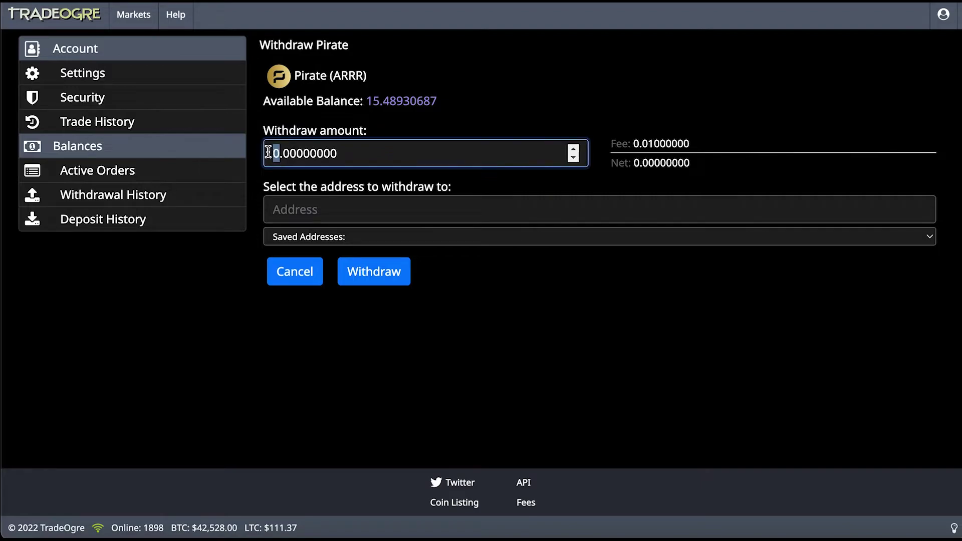
pyautogui.write('1')
pyautogui.click(318, 211)
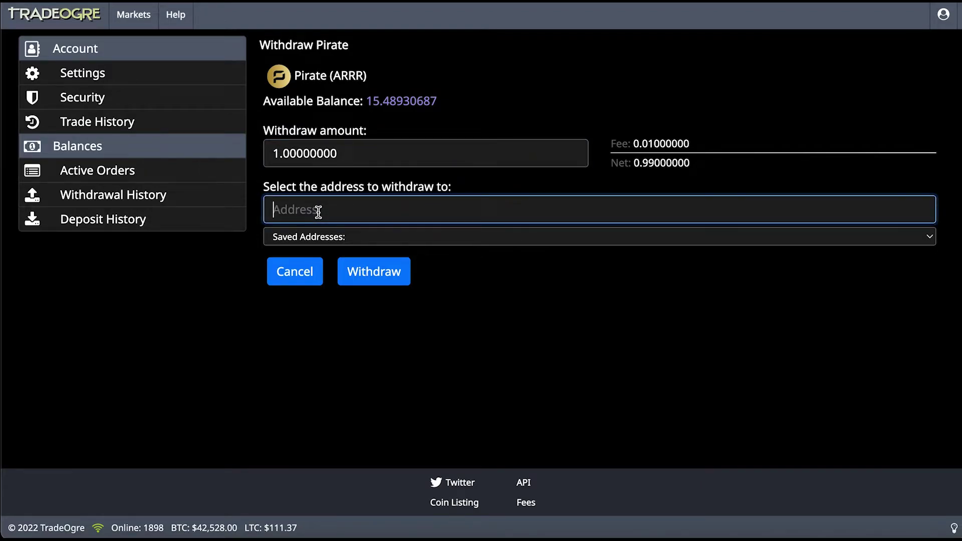
pyautogui.hotkey('ctrl', 'v')
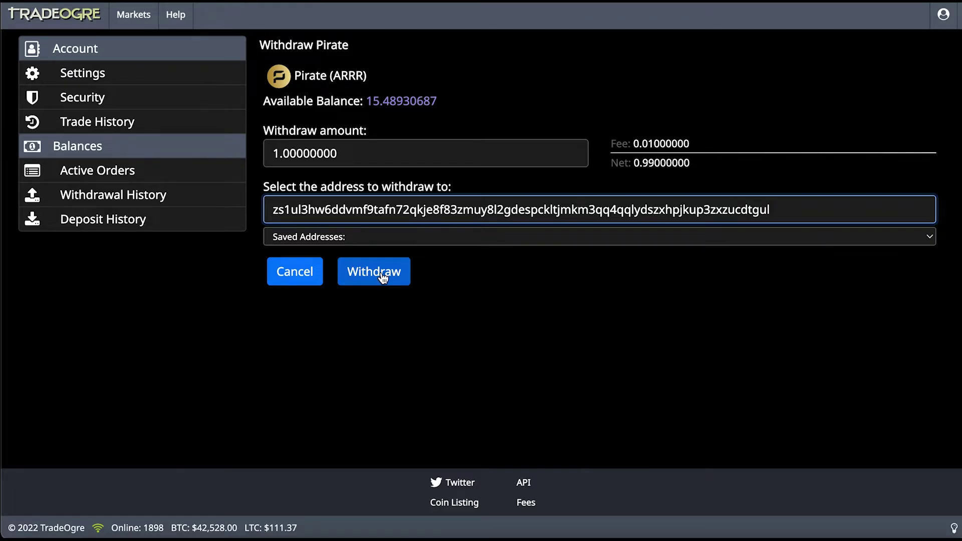
# - Submit the 1 ARRR withdrawal and confirm it with the authenticator code
pyautogui.click(382, 277)
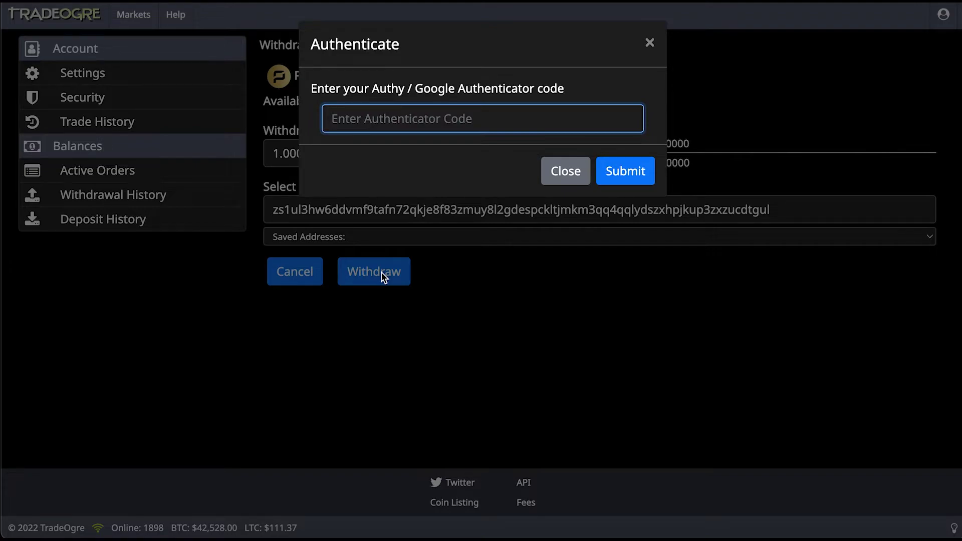
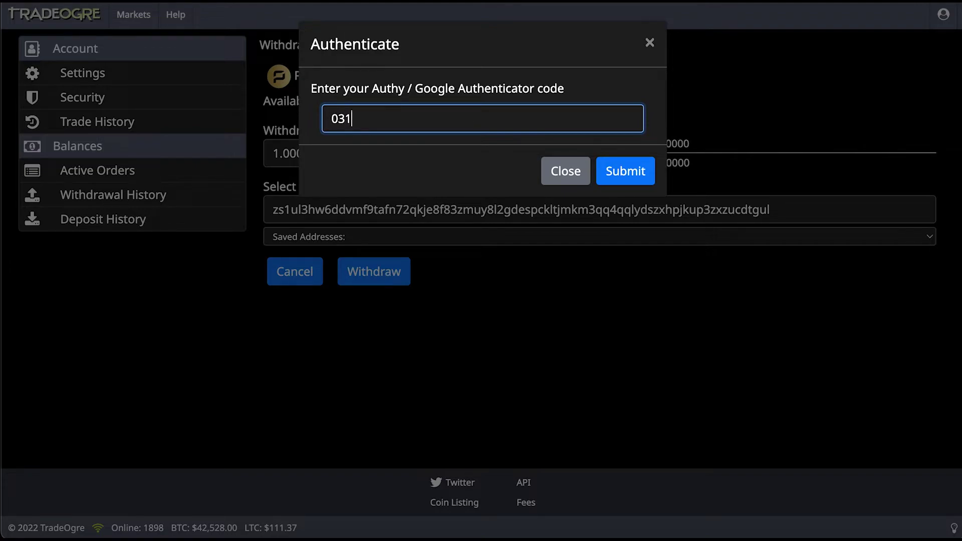
pyautogui.click(613, 171)
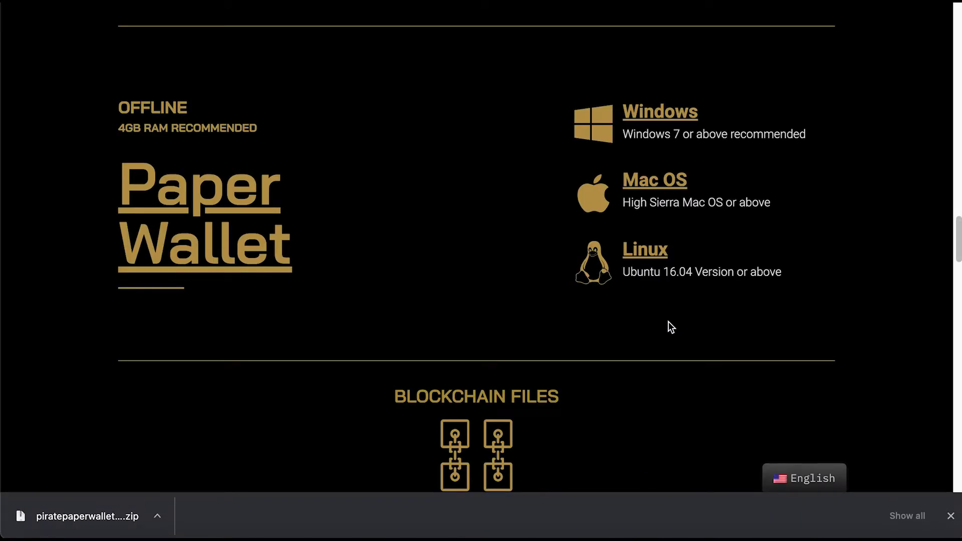
pyautogui.scroll(20, 669, 322)
# - Go to the Lite Wallet section, open the Pirate Wallet Lite page and scroll to its Downloads
pyautogui.scroll(-1, 669, 322)
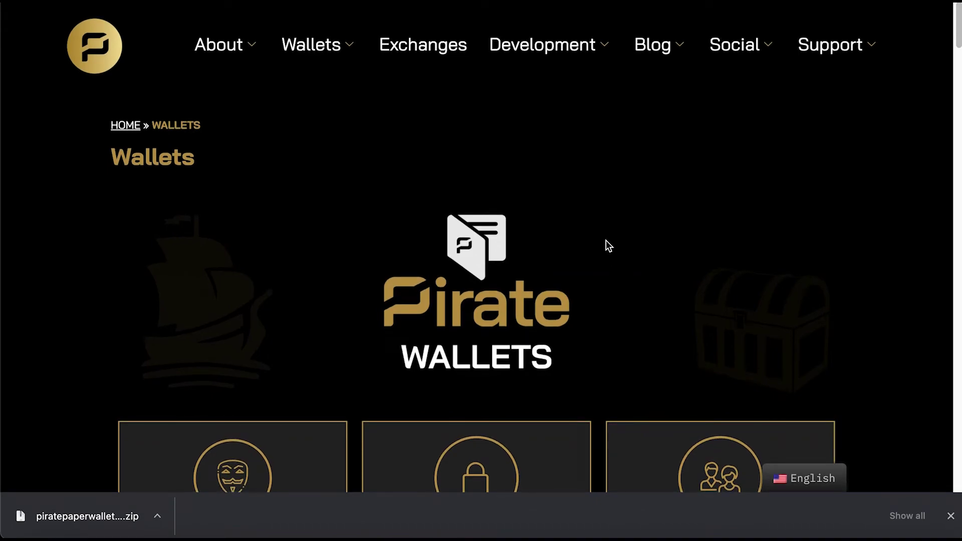
pyautogui.scroll(-7, 609, 245)
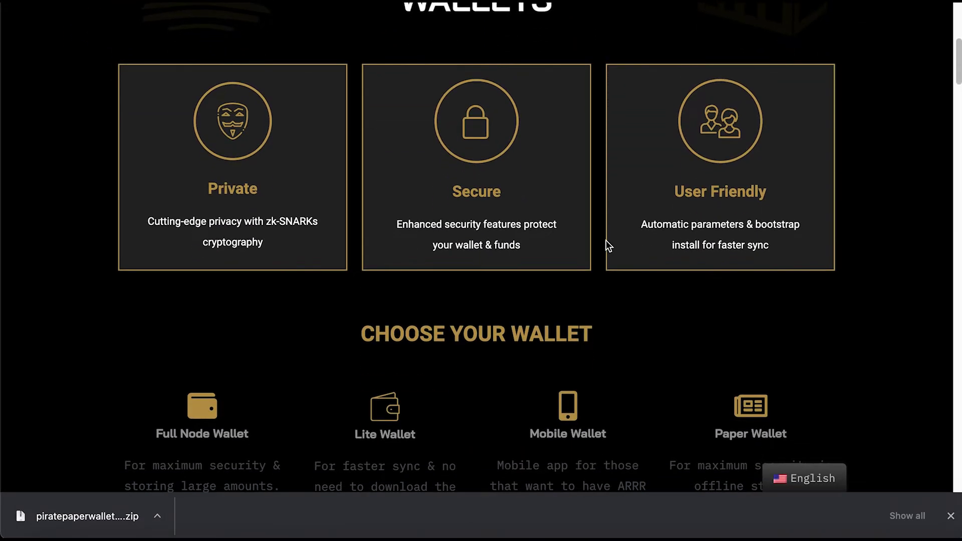
pyautogui.scroll(-3, 606, 240)
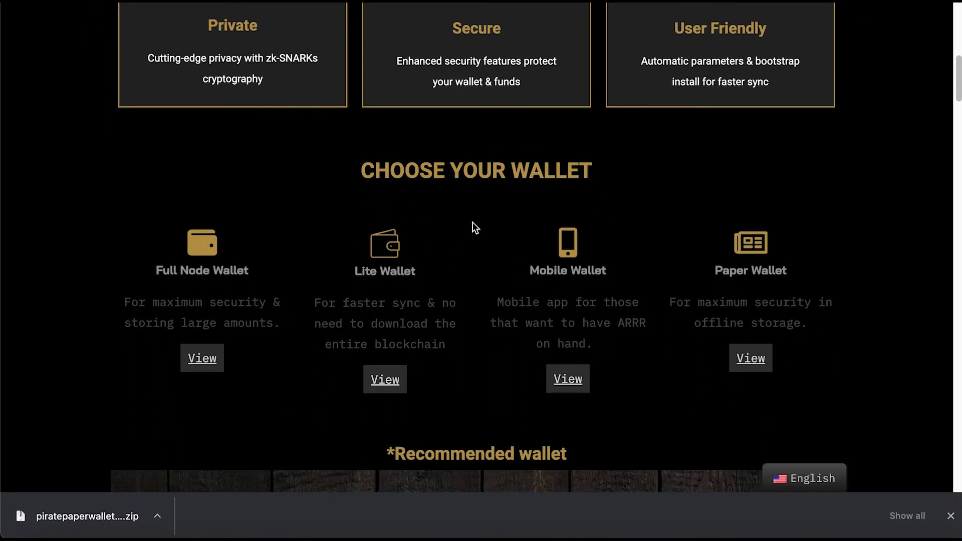
pyautogui.click(384, 382)
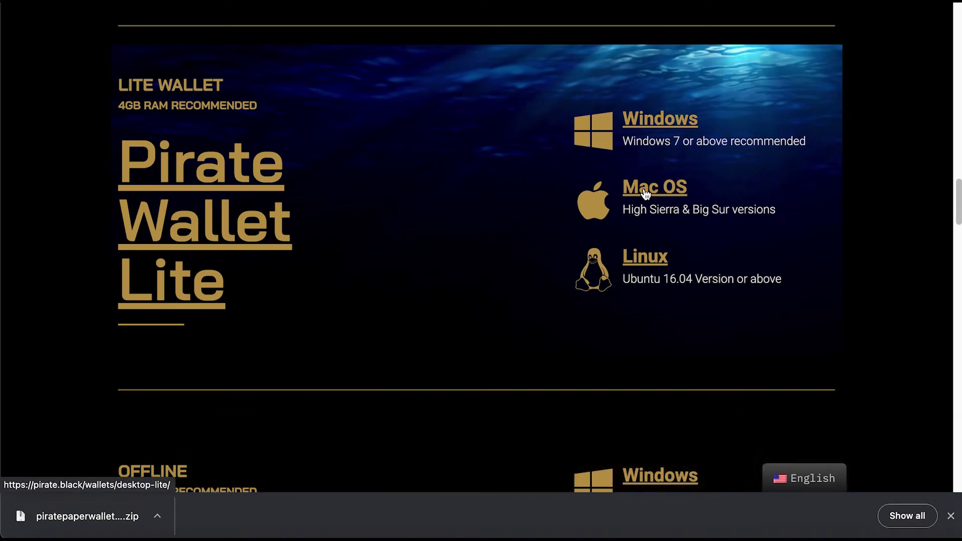
pyautogui.click(467, 170)
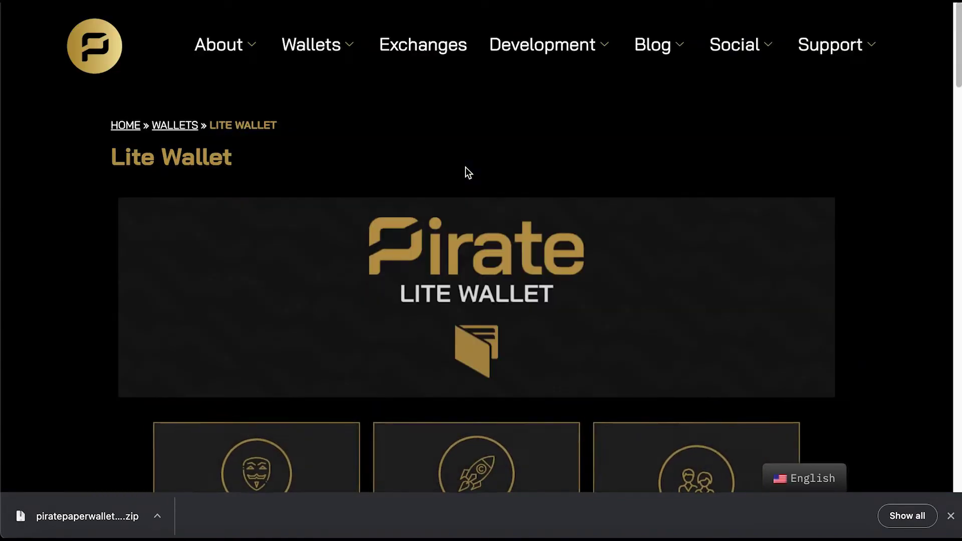
pyautogui.scroll(-5, 829, 269)
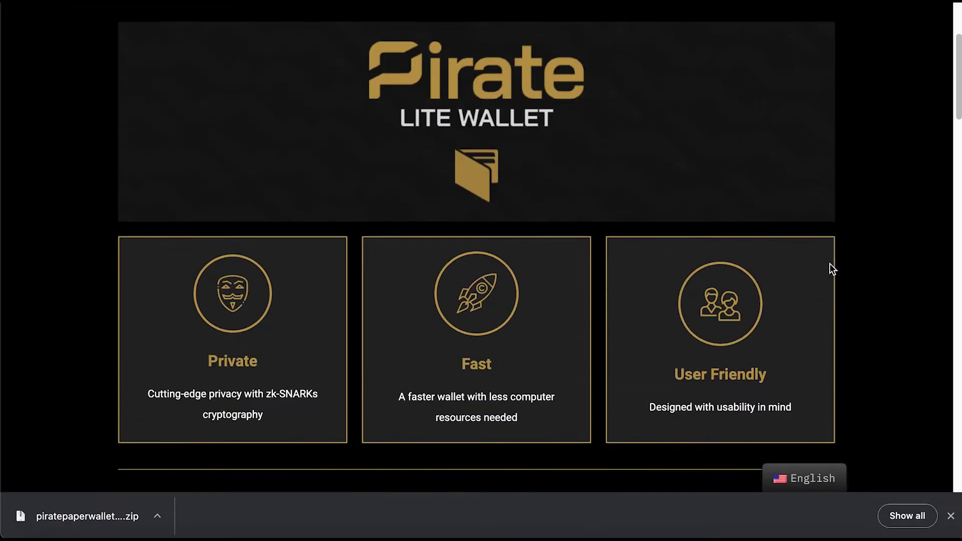
pyautogui.scroll(-6, 851, 271)
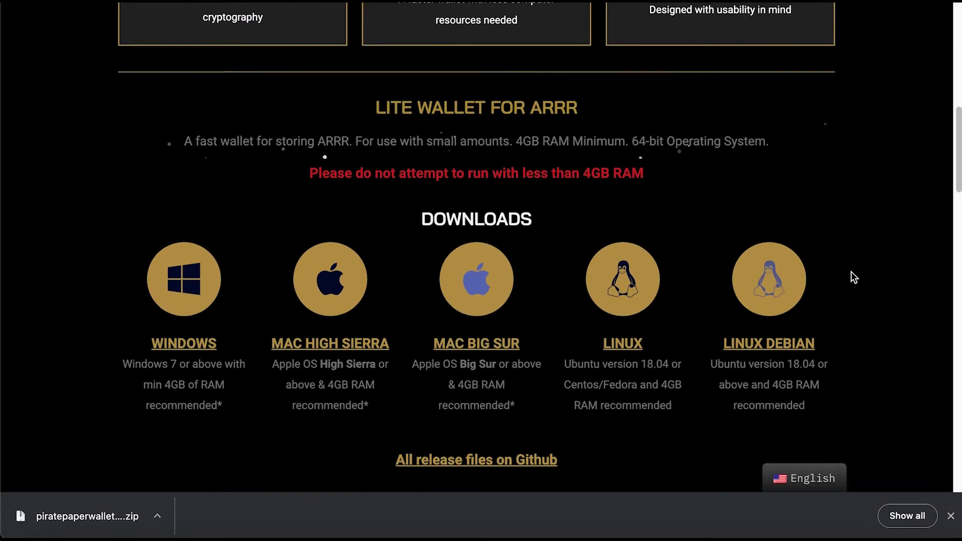
pyautogui.scroll(-2, 818, 199)
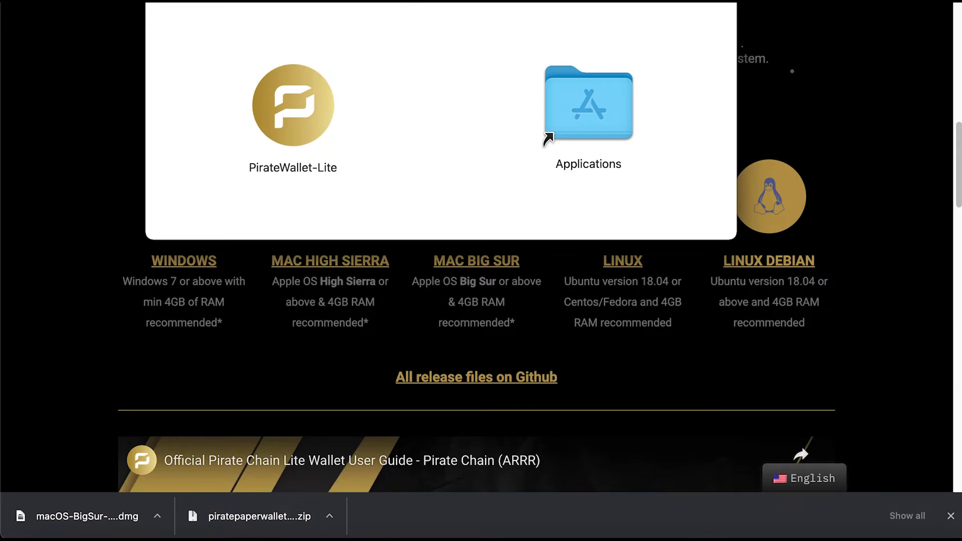
# - Drag PirateWallet-Lite into the Applications folder and close the disk-image window
pyautogui.moveTo(526, 1); pyautogui.dragTo(554, 76)
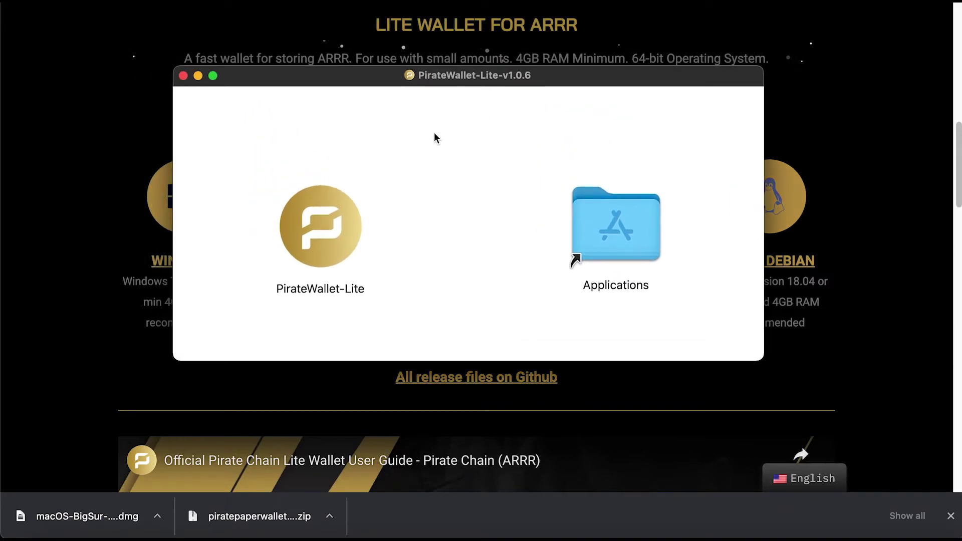
pyautogui.moveTo(314, 224); pyautogui.dragTo(628, 224)
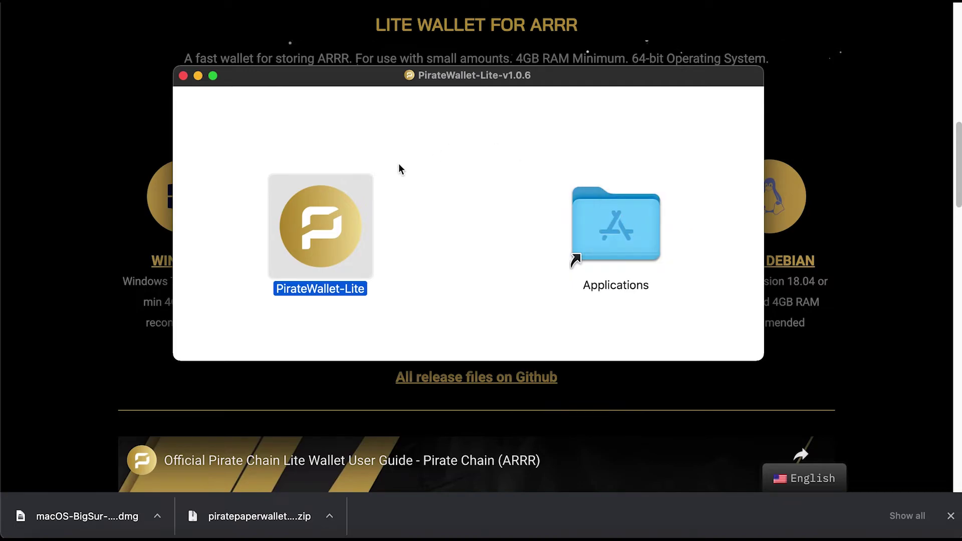
pyautogui.click(183, 77)
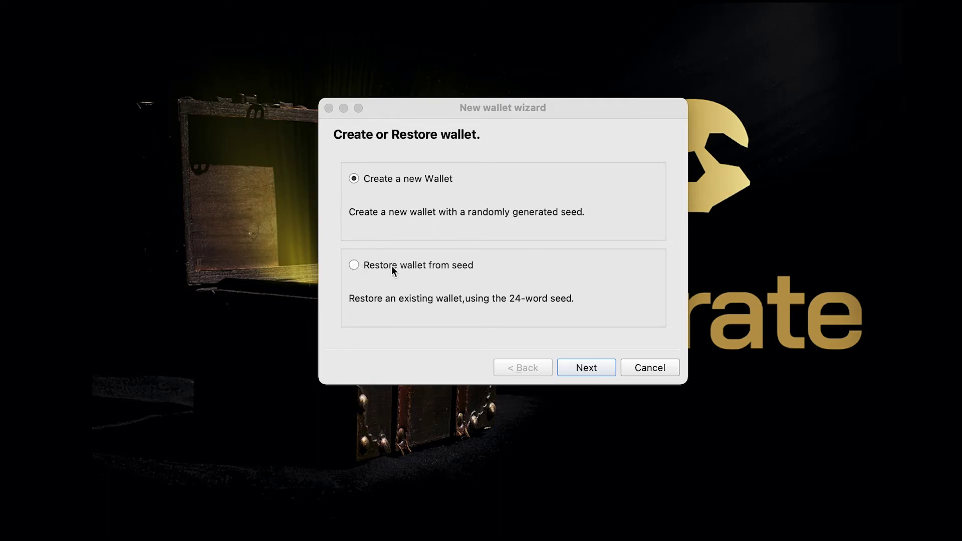
# - Choose Restore wallet from seed and paste the paper wallet's 24-word seed into the Wallet Seed box
pyautogui.click(354, 265)
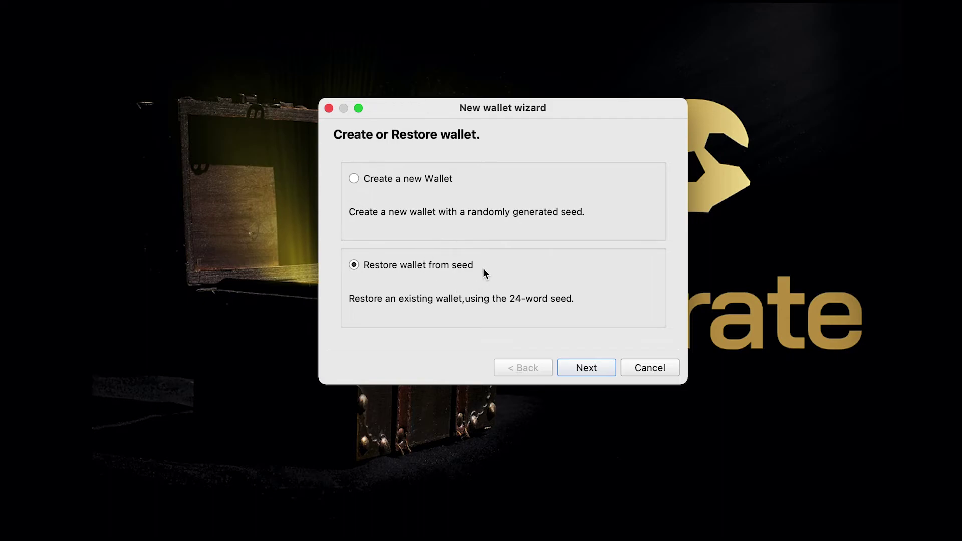
pyautogui.click(579, 366)
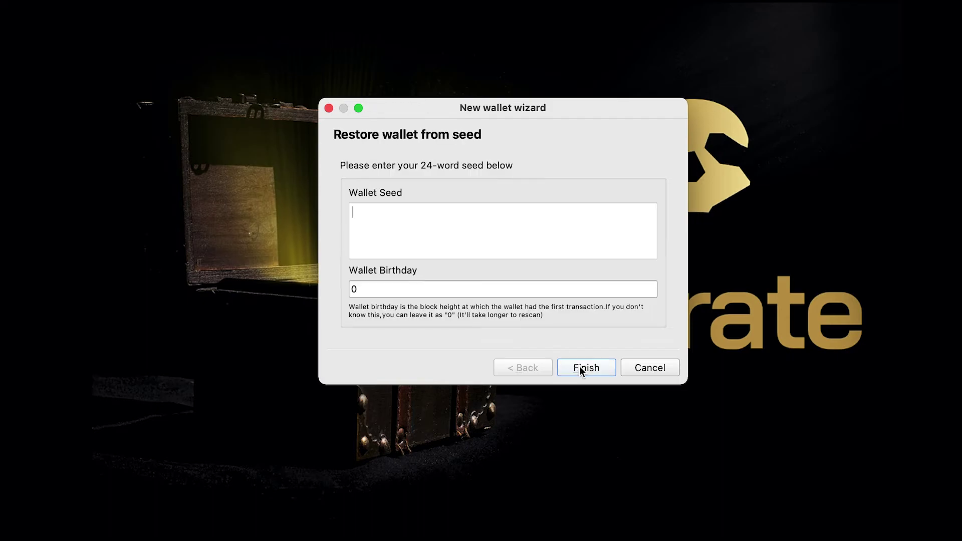
pyautogui.click(427, 242)
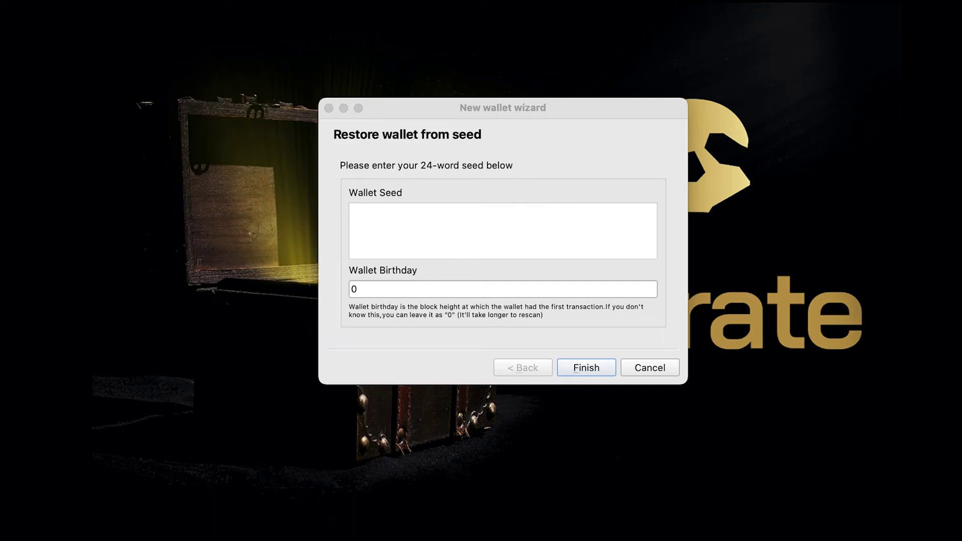
pyautogui.click(402, 229)
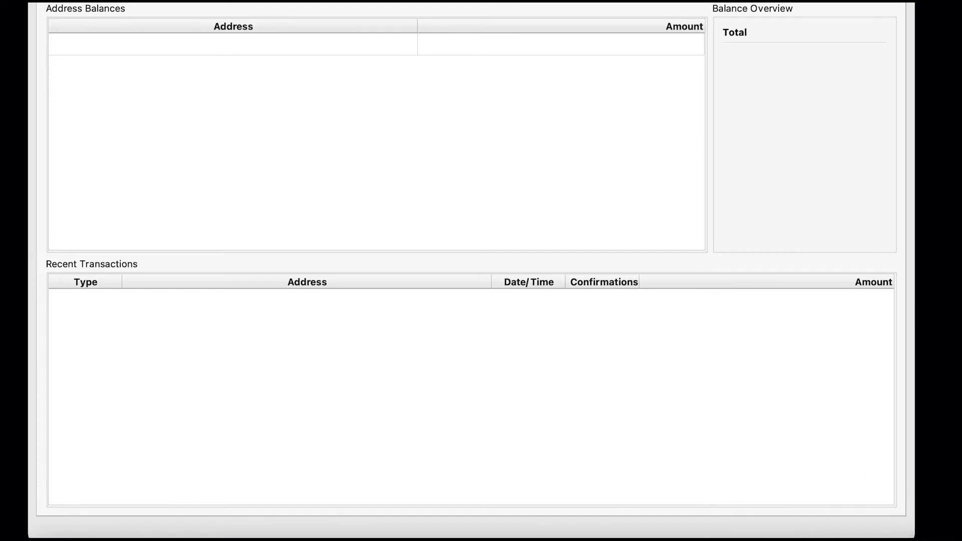
# - Move the sync progress window to the centre and wait until the 0.99 ARRR deposit appears
pyautogui.moveTo(214, 278); pyautogui.dragTo(428, 198)
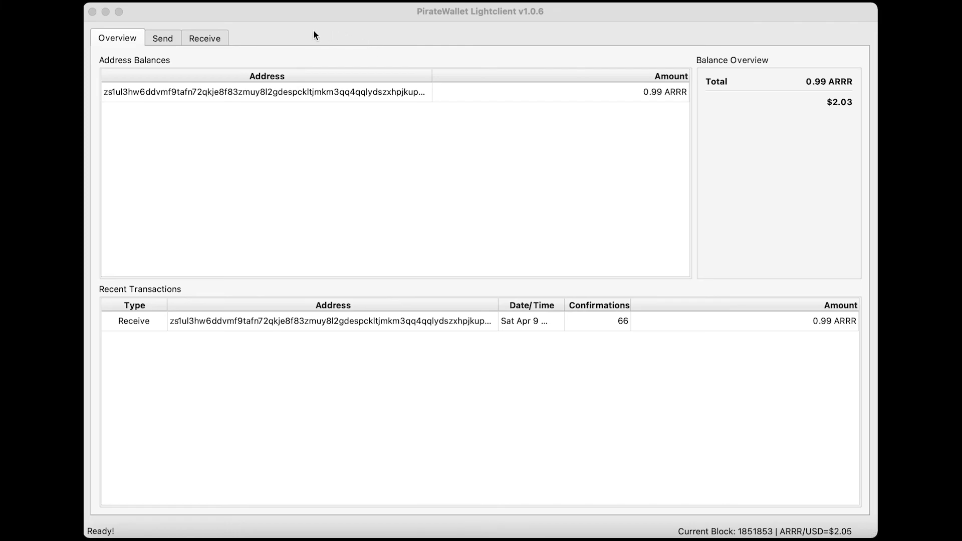
pyautogui.click(194, 40)
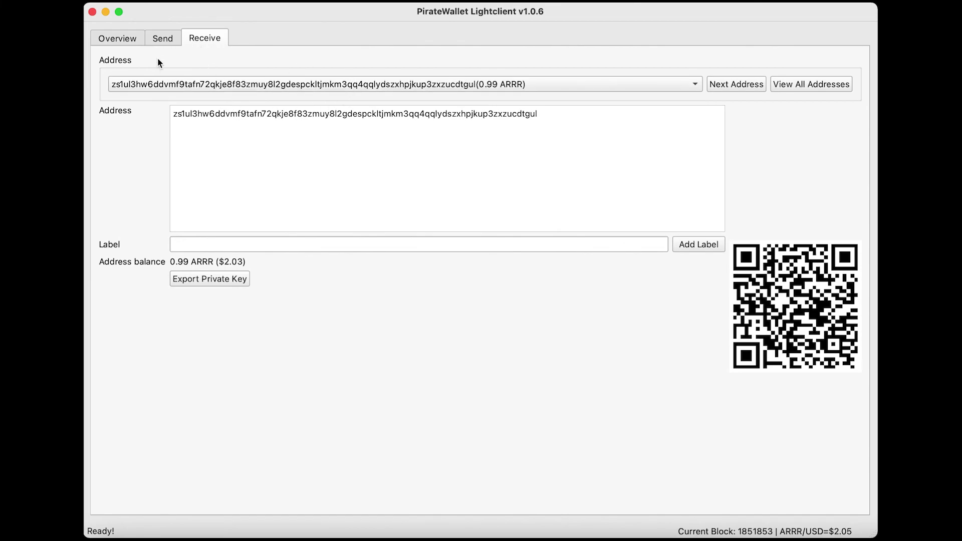
pyautogui.click(163, 41)
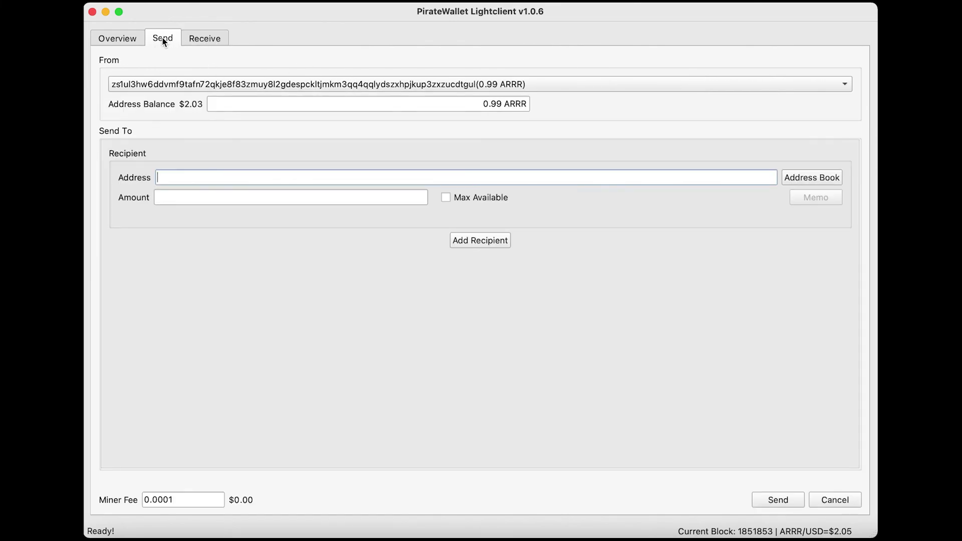
pyautogui.click(113, 41)
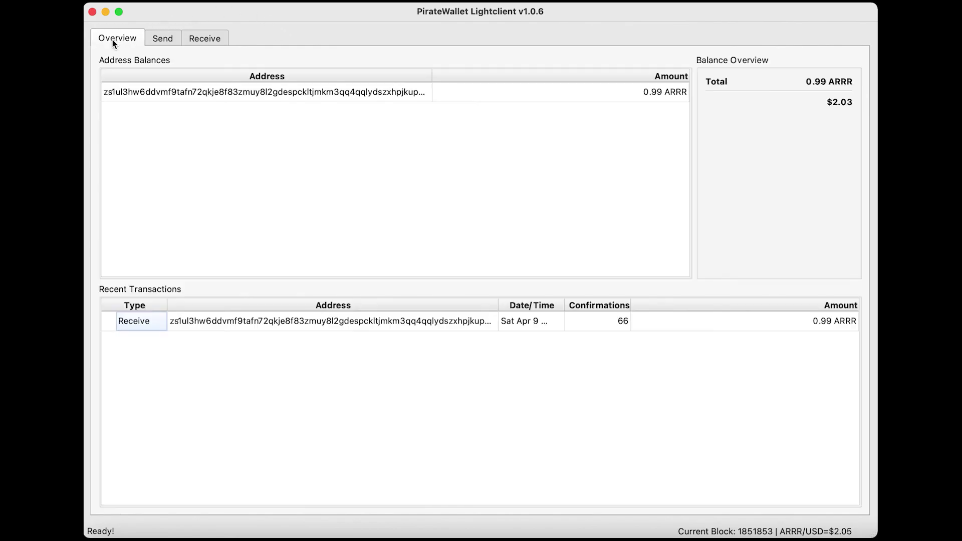